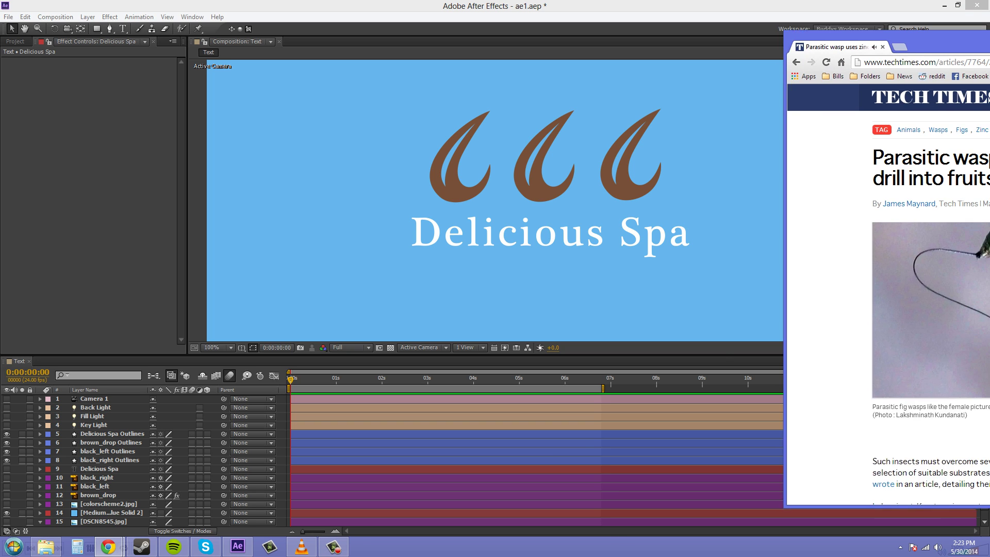
# Move the Tech Times Chrome window aside and minimize it to reveal the After Effects Text composition
pyautogui.moveTo(989, 57); pyautogui.dragTo(511, 37)
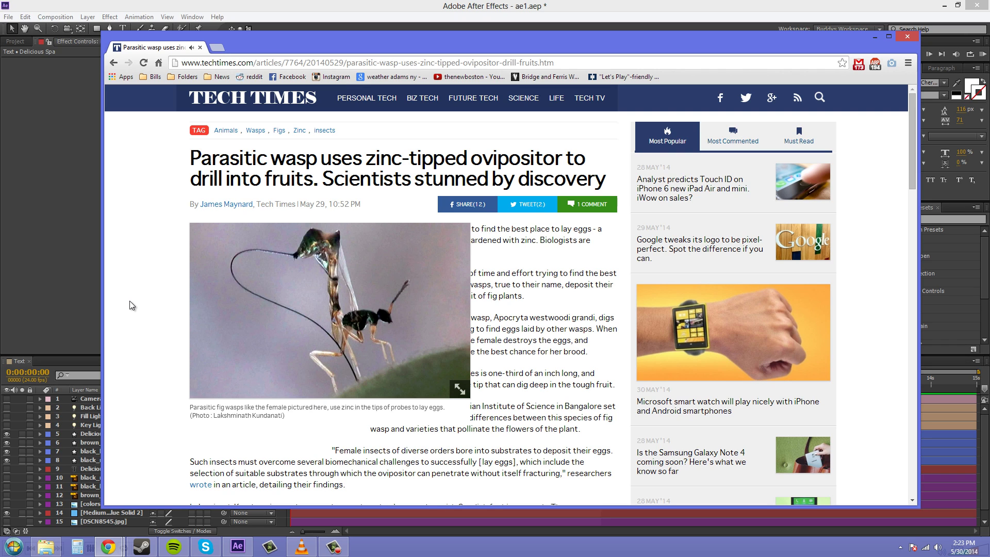
pyautogui.click(874, 38)
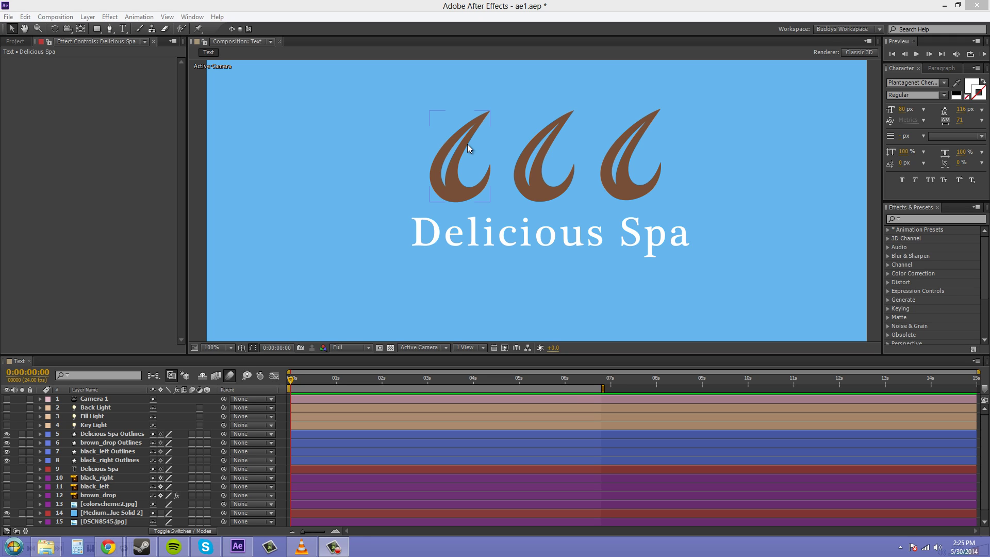
pyautogui.press('F2')
# Pre-compose layers 5–8 (the Delicious Spa outlines) into a new composition named 'Logo', moving all attributes
pyautogui.click(93, 433)
pyautogui.keyDown('shift'); pyautogui.click(112, 460); pyautogui.keyUp('shift')
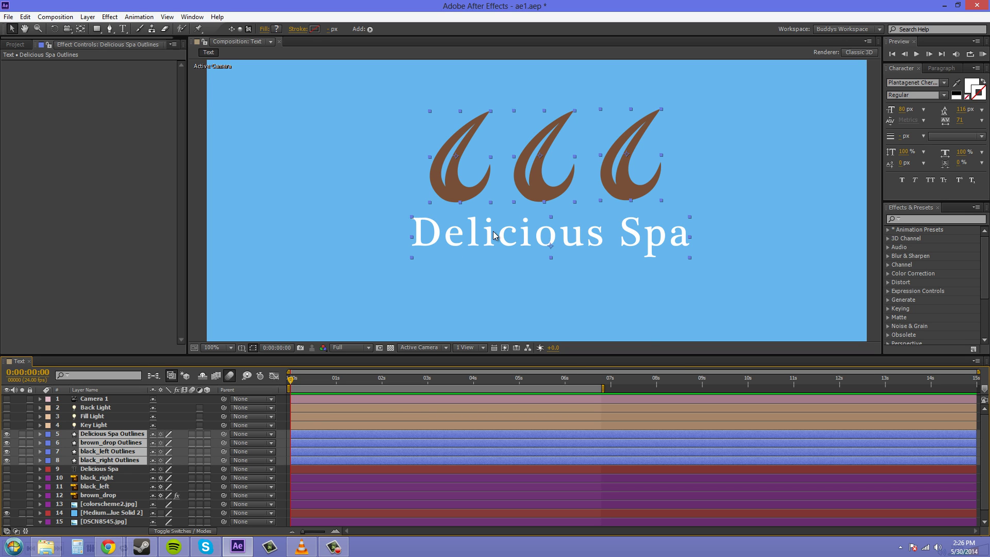
pyautogui.click(87, 17)
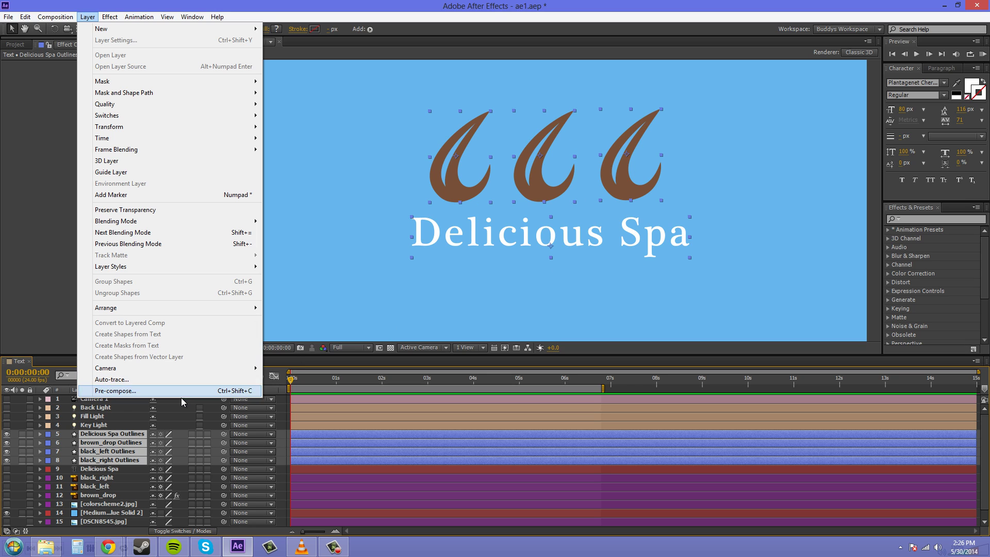
pyautogui.click(233, 394)
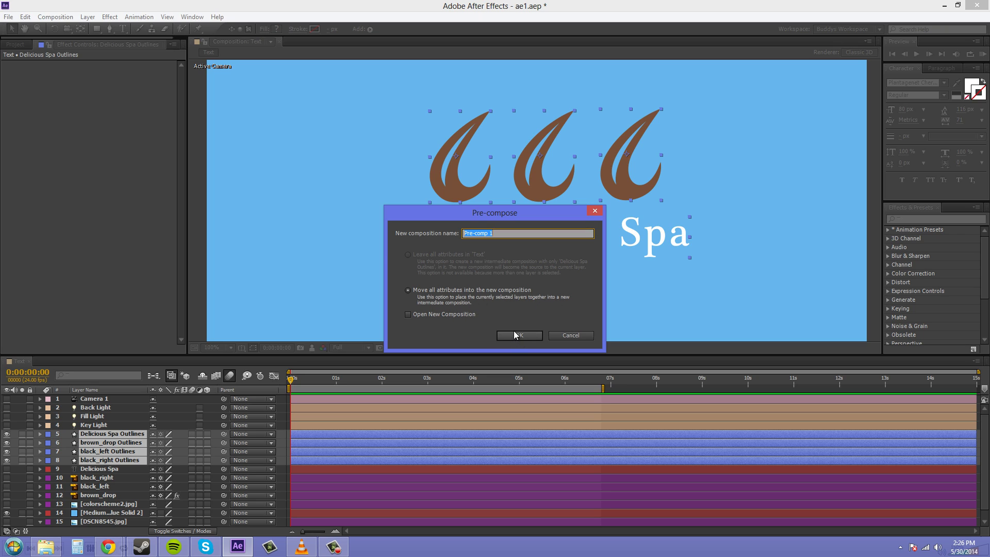
pyautogui.click(521, 233)
pyautogui.moveTo(520, 232); pyautogui.dragTo(428, 233)
pyautogui.write('Logo')
pyautogui.click(513, 337)
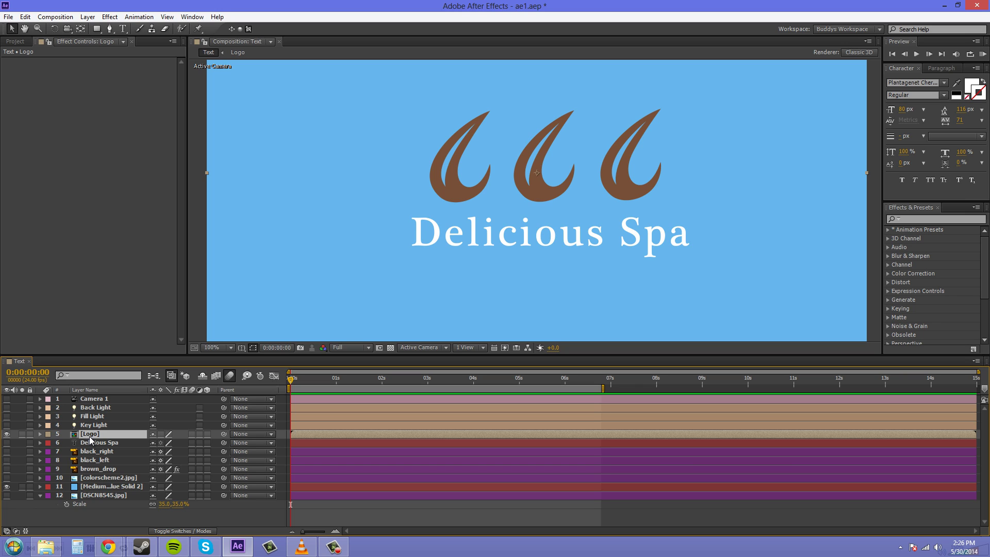
# Select the Logo layer and lower its opacity to 53%
pyautogui.click(93, 443)
pyautogui.click(79, 436)
pyautogui.click(128, 235)
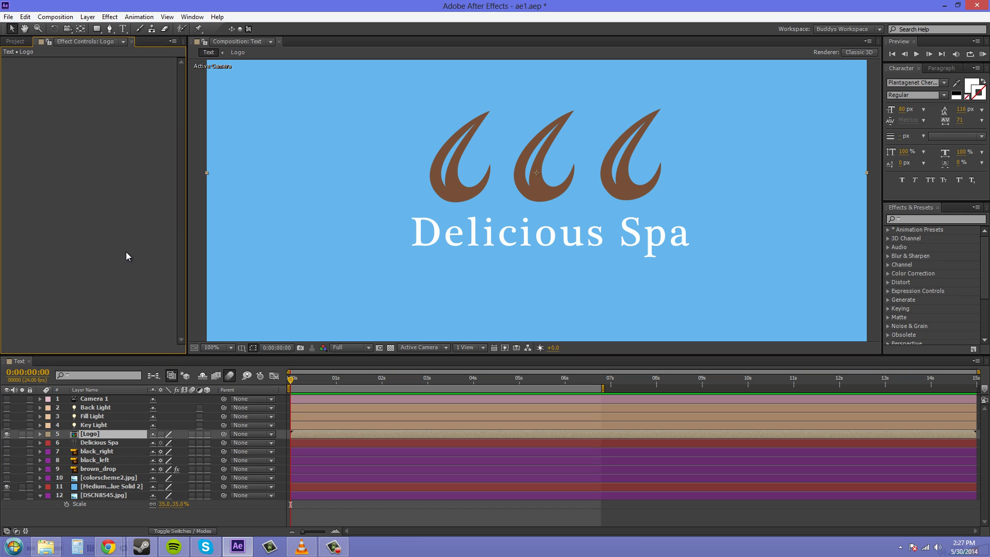
pyautogui.click(105, 431)
pyautogui.press('t')
pyautogui.moveTo(155, 442)
pyautogui.mouseDown()
pyautogui.moveTo(116, 439)
pyautogui.moveTo(161, 435)
pyautogui.mouseUp()
# Bring up the Effect > Blur & Sharpen options for the Logo layer
pyautogui.click(97, 435)
pyautogui.click(108, 17)
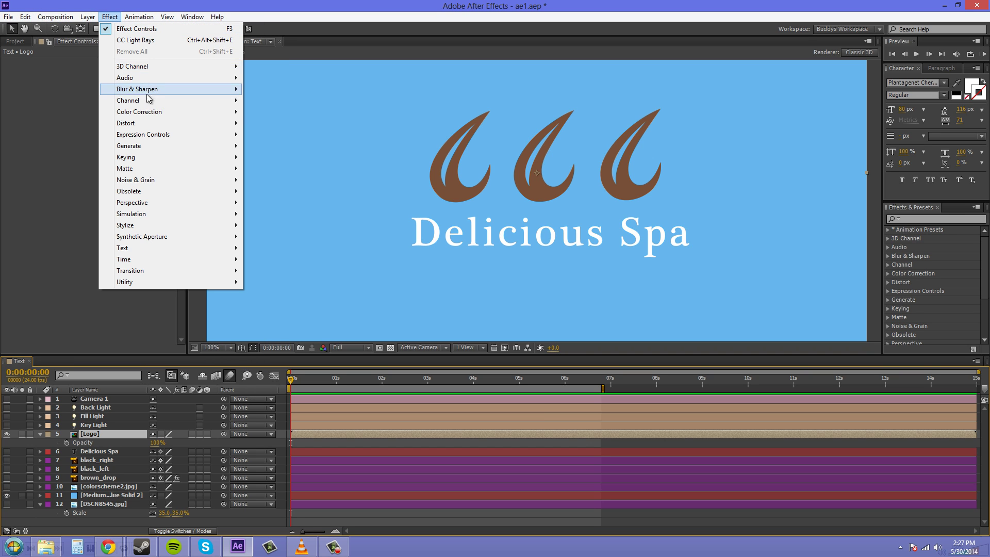
pyautogui.moveTo(143, 149)
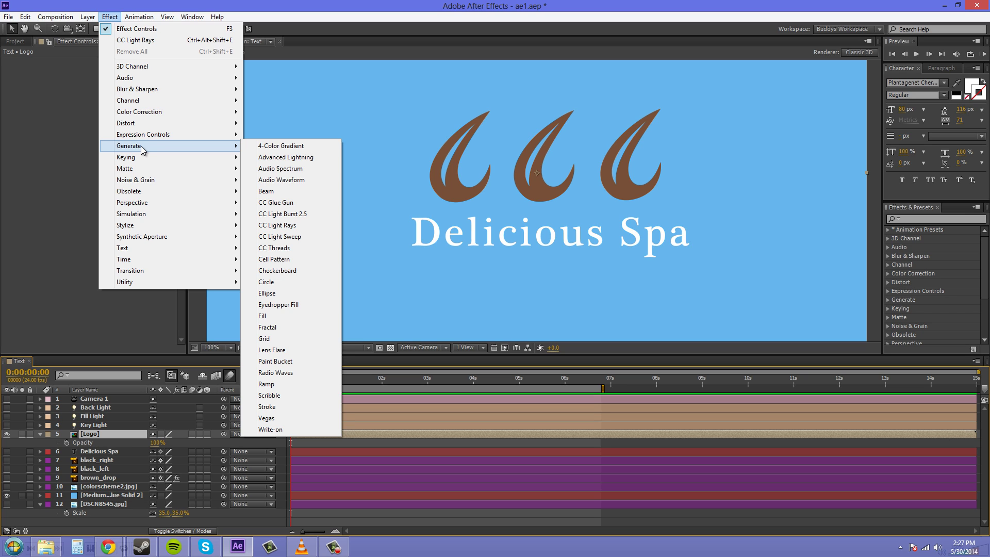
# Apply Fast Blur to the Logo layer, testing Blurriness and leaving it at 0
pyautogui.moveTo(150, 90)
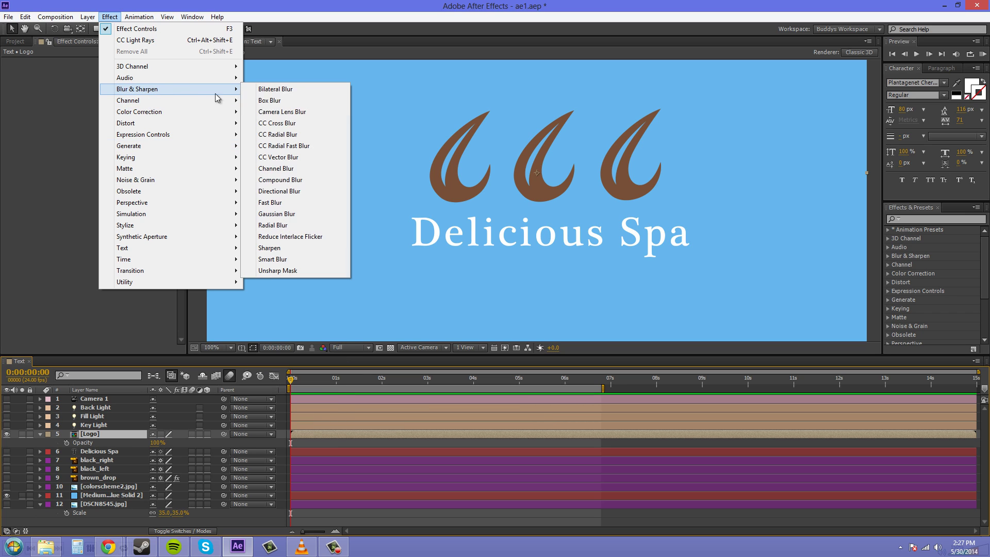
pyautogui.click(274, 202)
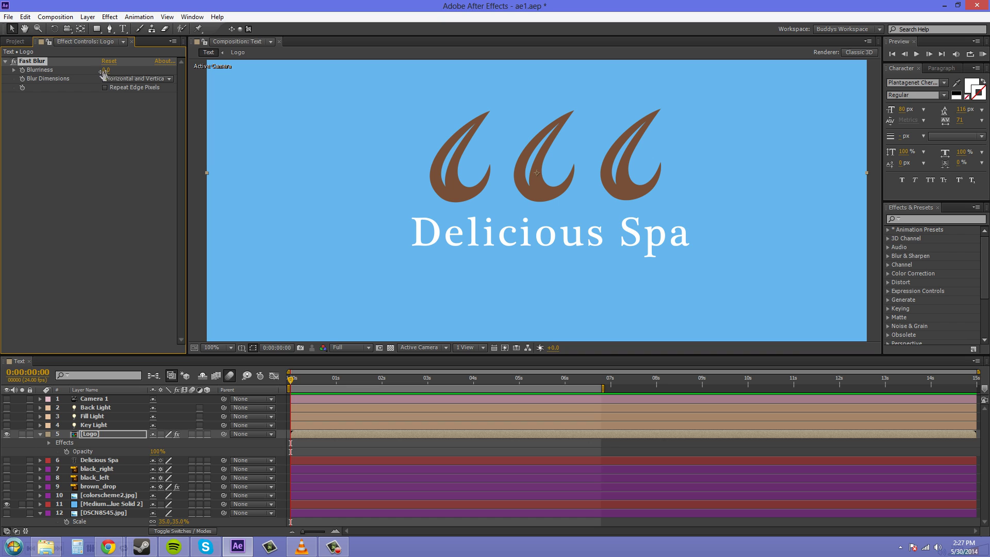
pyautogui.moveTo(104, 72)
pyautogui.mouseDown()
pyautogui.moveTo(120, 70)
pyautogui.moveTo(106, 72)
pyautogui.moveTo(113, 79)
pyautogui.mouseUp()
pyautogui.click(94, 168)
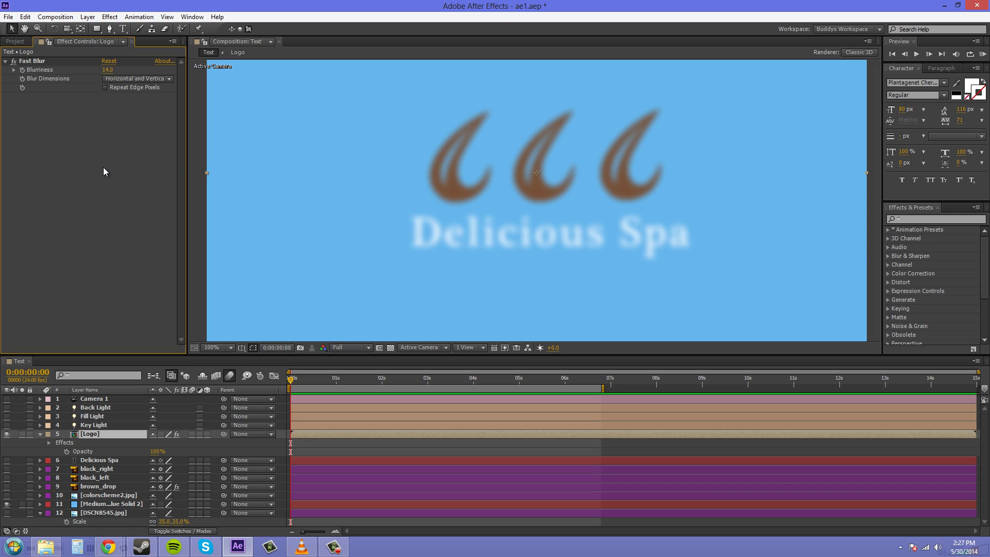
pyautogui.hotkey('ctrl', 'z')
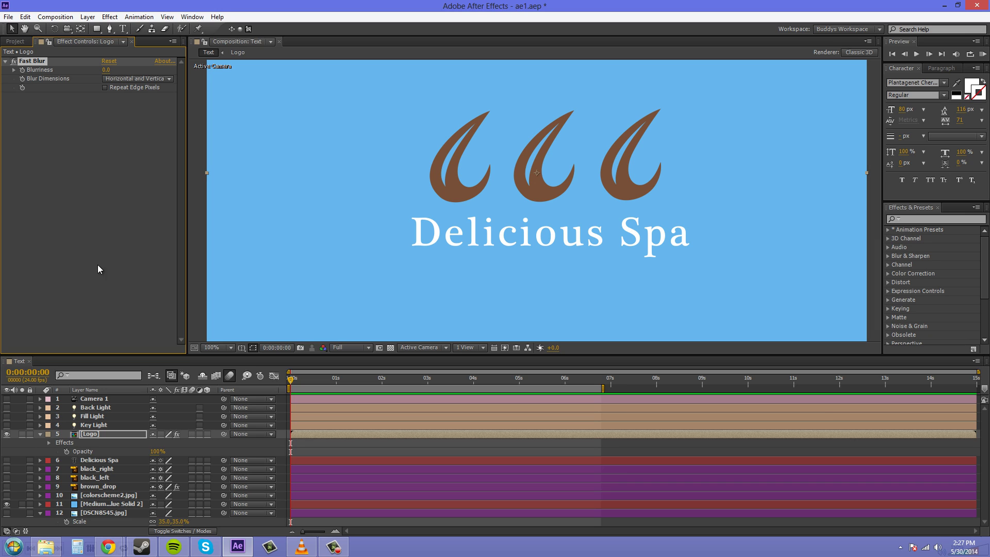
# Open the Logo comp and spread the right and left brown drops further outward
pyautogui.doubleClick(90, 434)
pyautogui.moveTo(614, 172); pyautogui.dragTo(651, 174)
pyautogui.moveTo(490, 166); pyautogui.dragTo(451, 170)
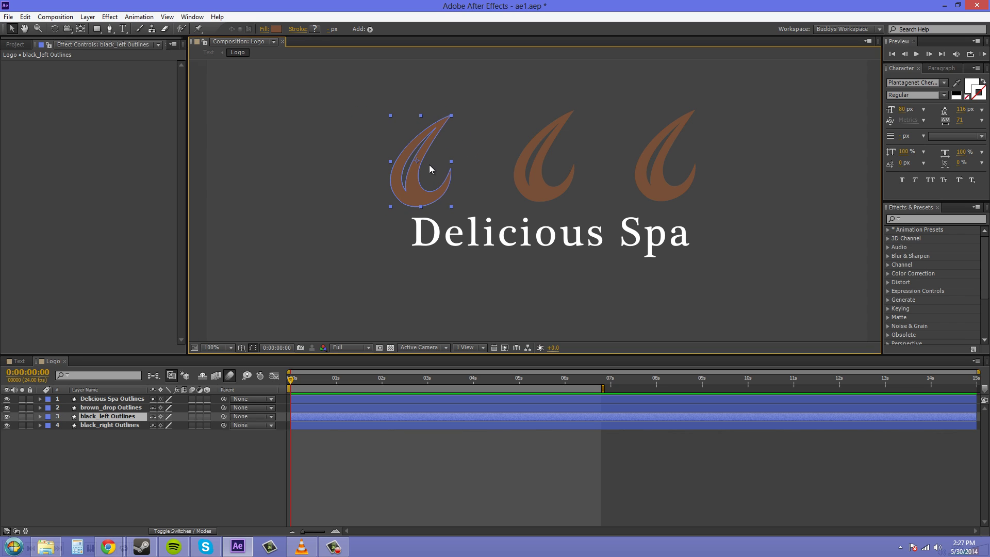
# Switch back to the Text composition and collapse the Logo layer's properties
pyautogui.click(19, 362)
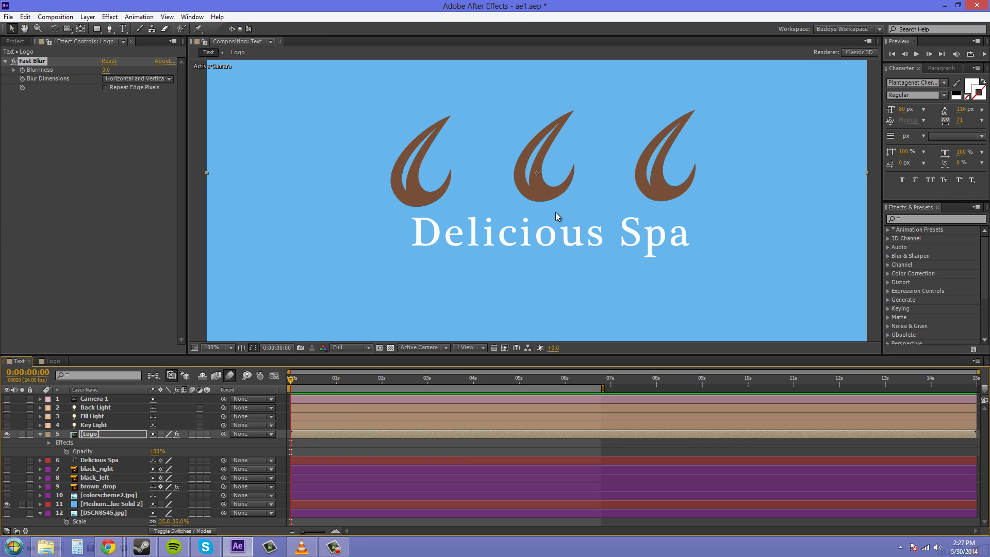
pyautogui.click(39, 434)
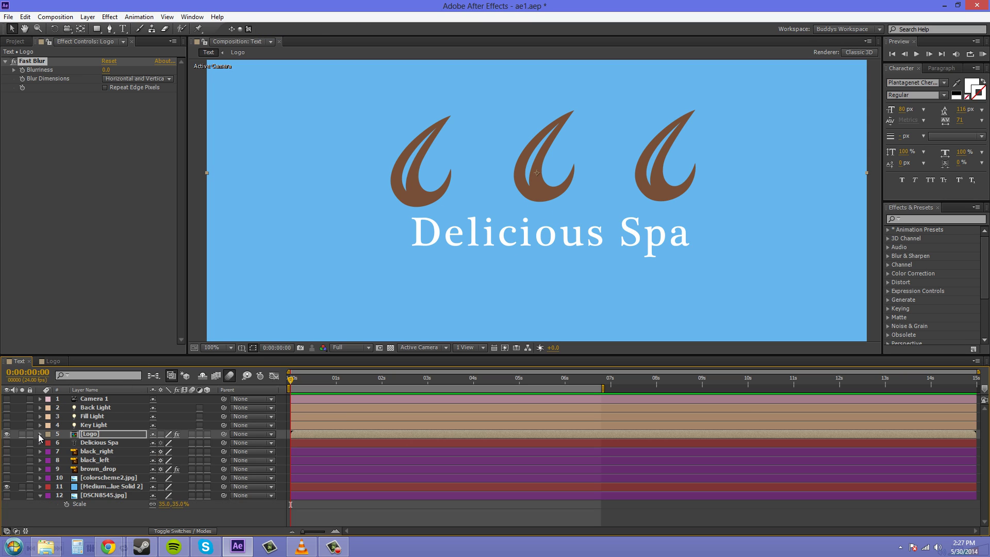
pyautogui.click(91, 437)
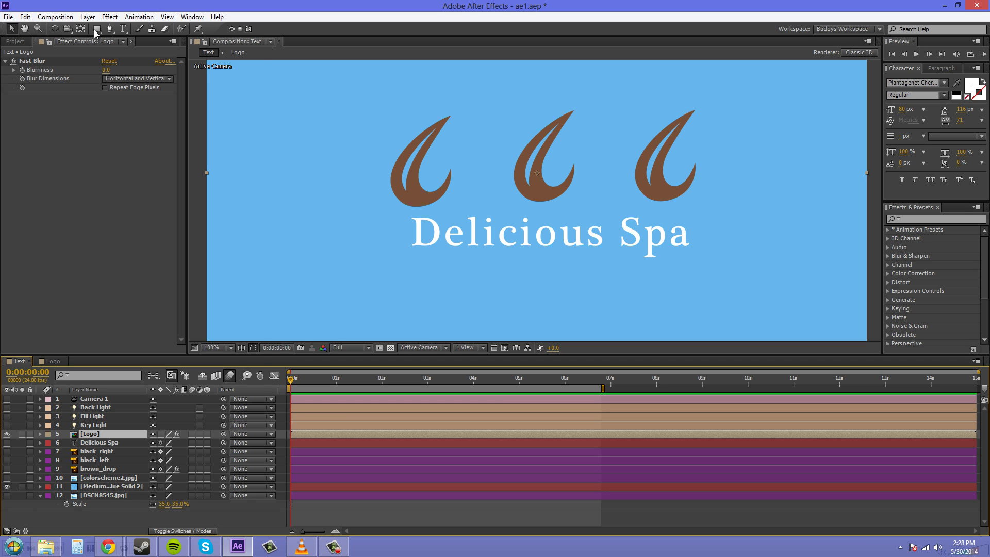
pyautogui.hotkey('alt', 'l')
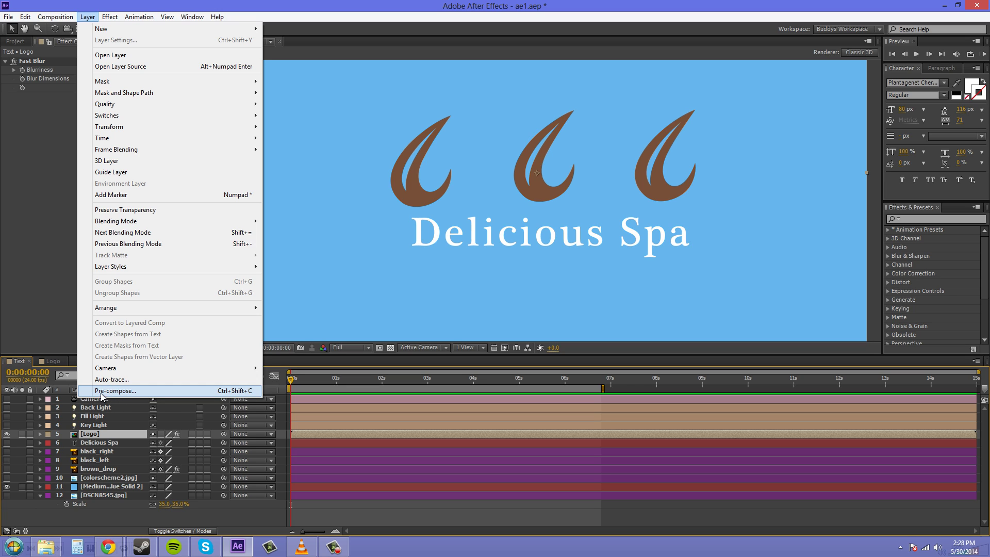
pyautogui.click(106, 519)
pyautogui.click(88, 437)
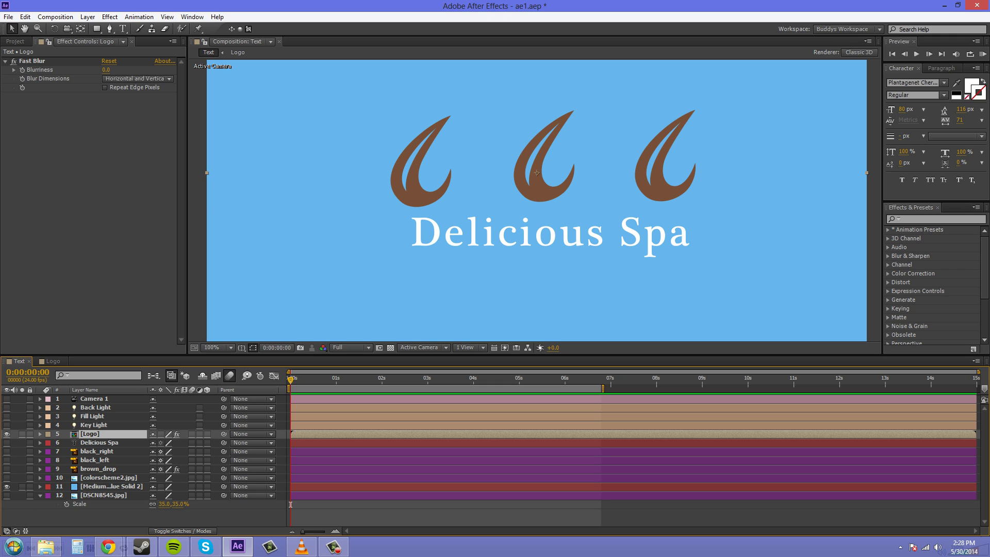
pyautogui.press('F10')
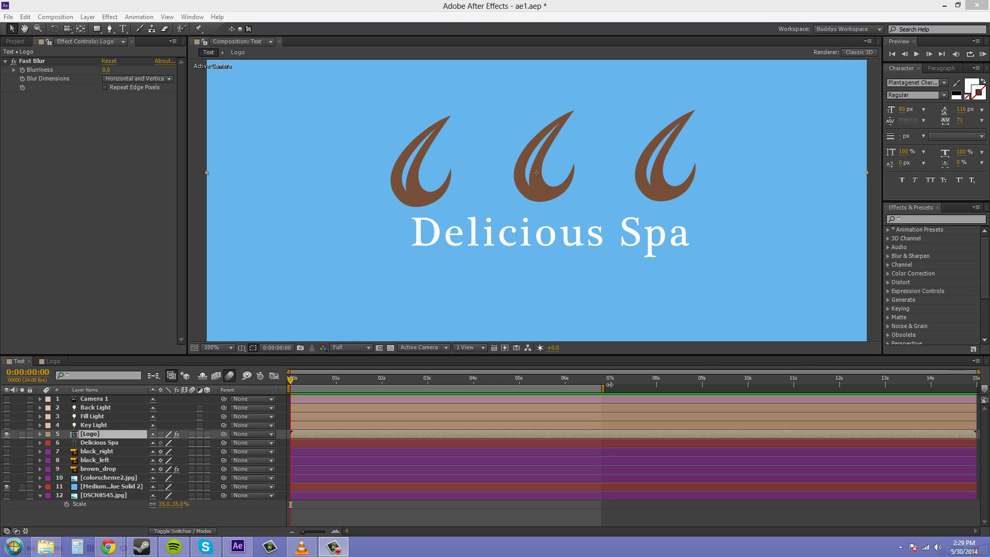